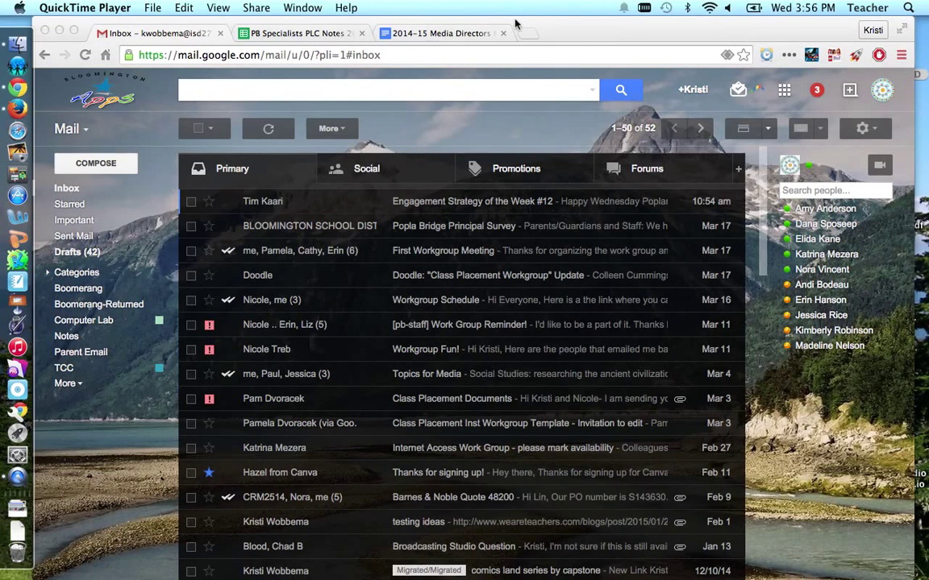
Bring the Chrome window forward and show Gmail's Mail/Contacts/Tasks switcher
left_click(553, 28)
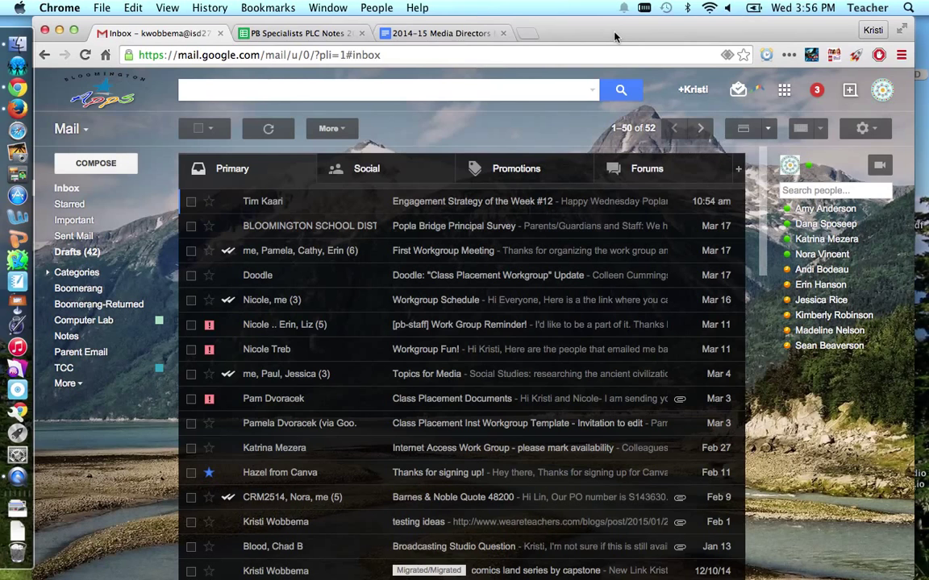
left_click(80, 131)
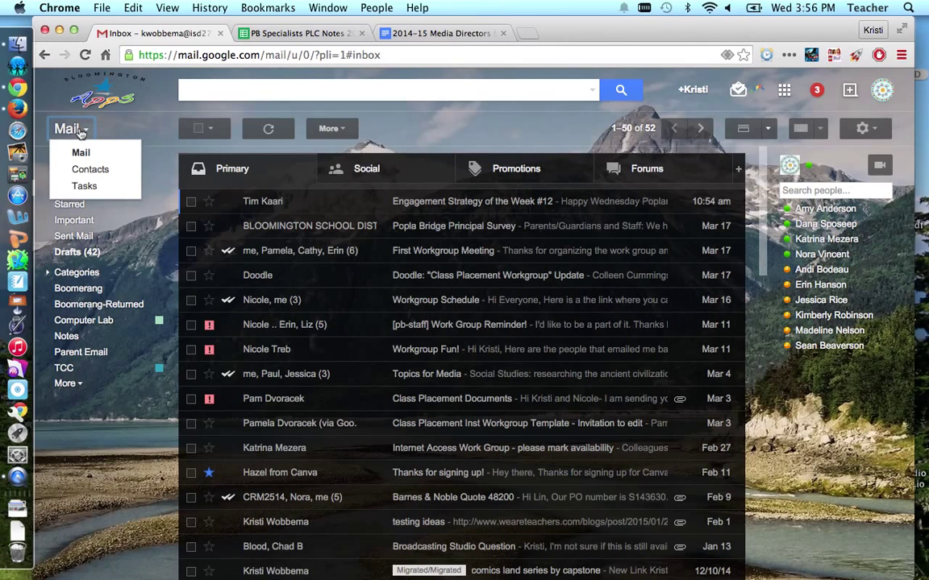
Switch to Contacts and show the full My Contacts list, scrolling through it
left_click(97, 175)
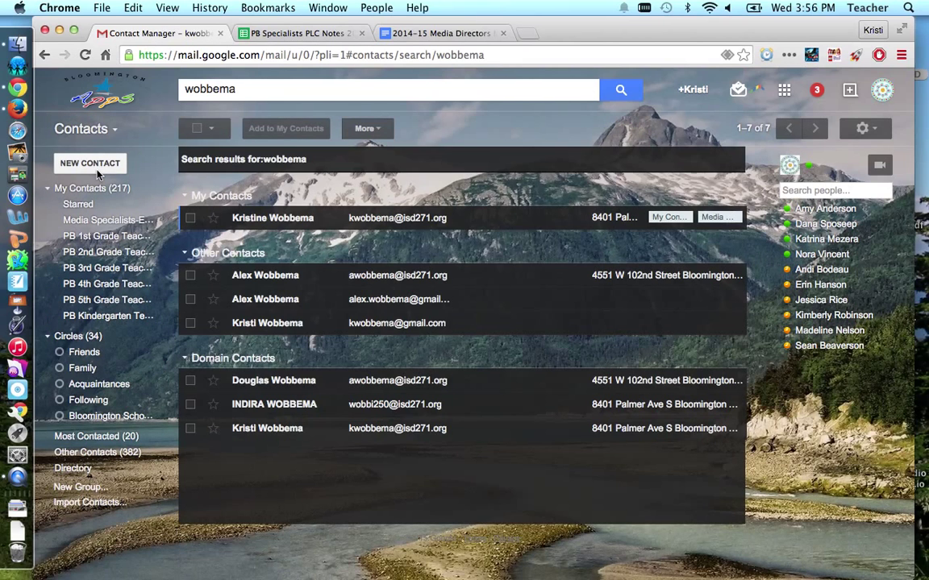
left_click(48, 188)
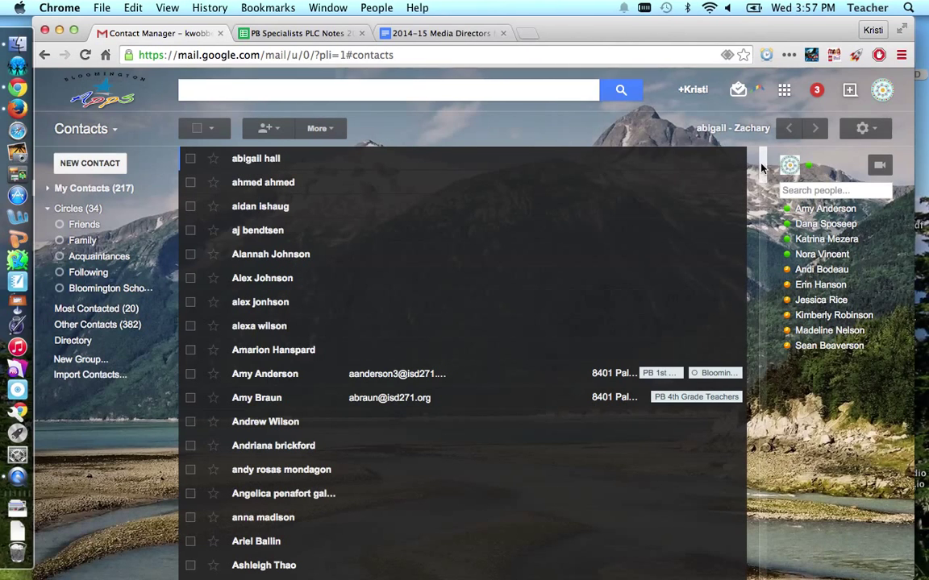
scroll(761, 187, "down", 3)
scroll(761, 187, "up", 1)
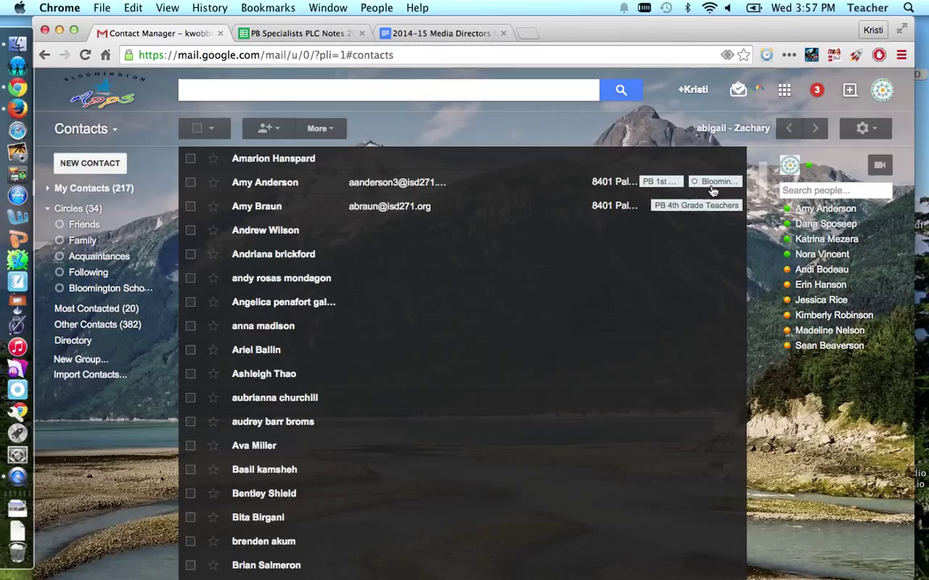
Create a new contact with the parent's full name and Gmail address
left_click(86, 166)
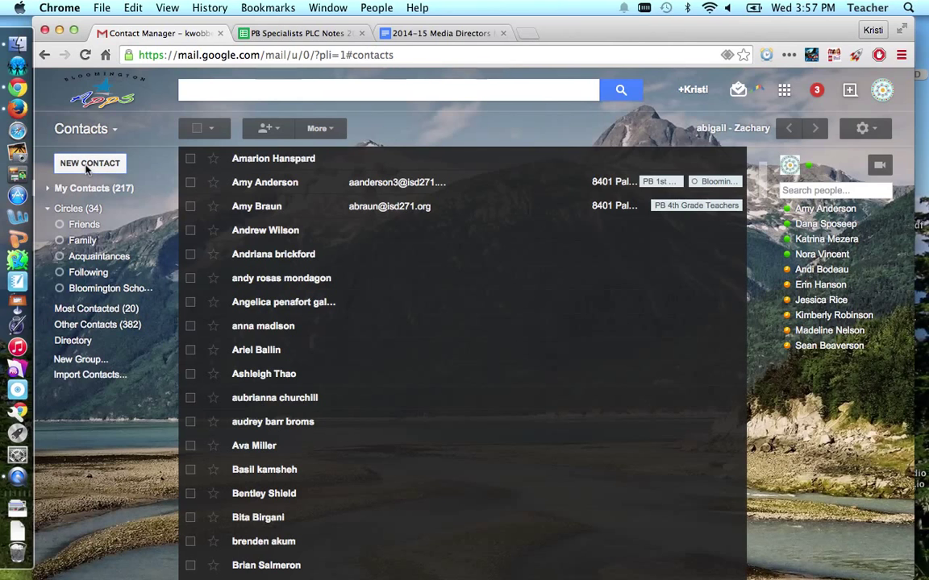
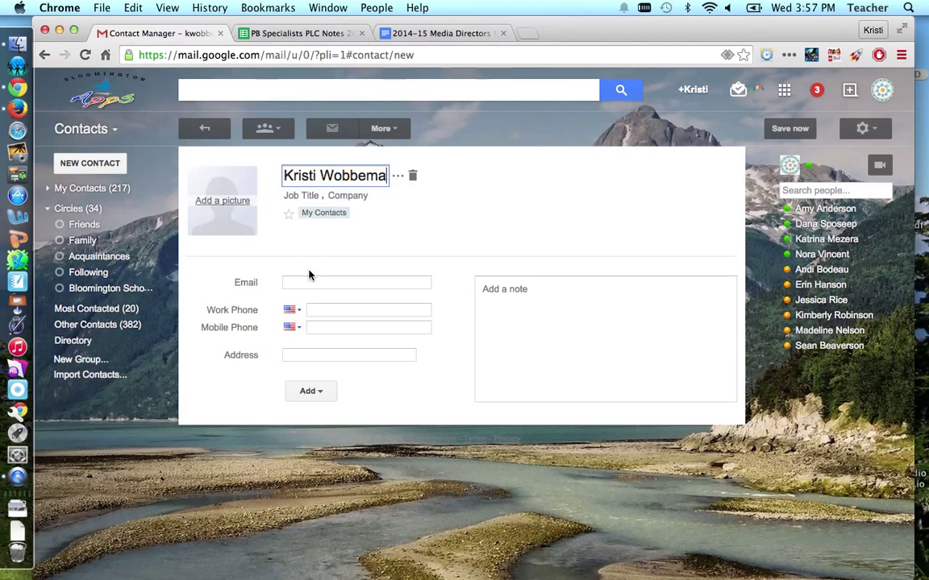
left_click(304, 283)
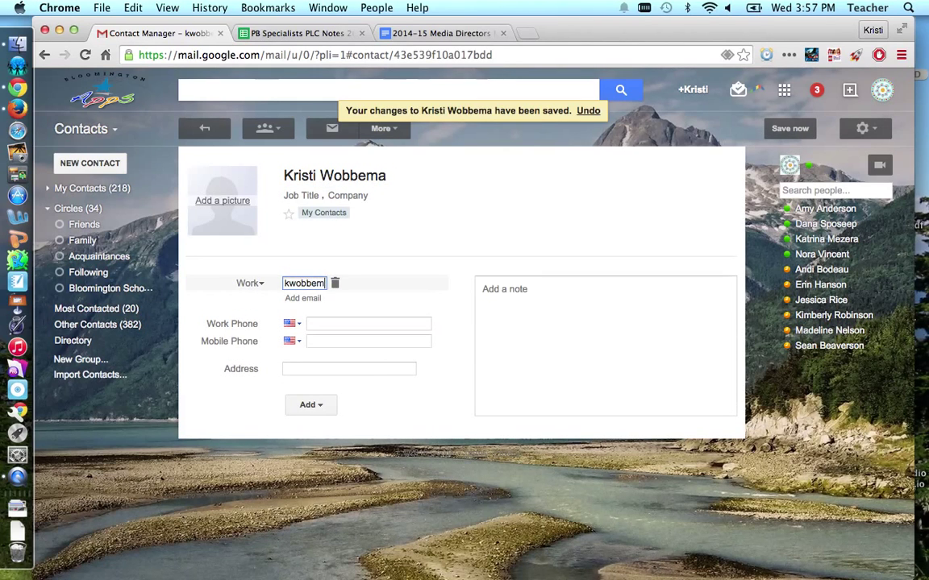
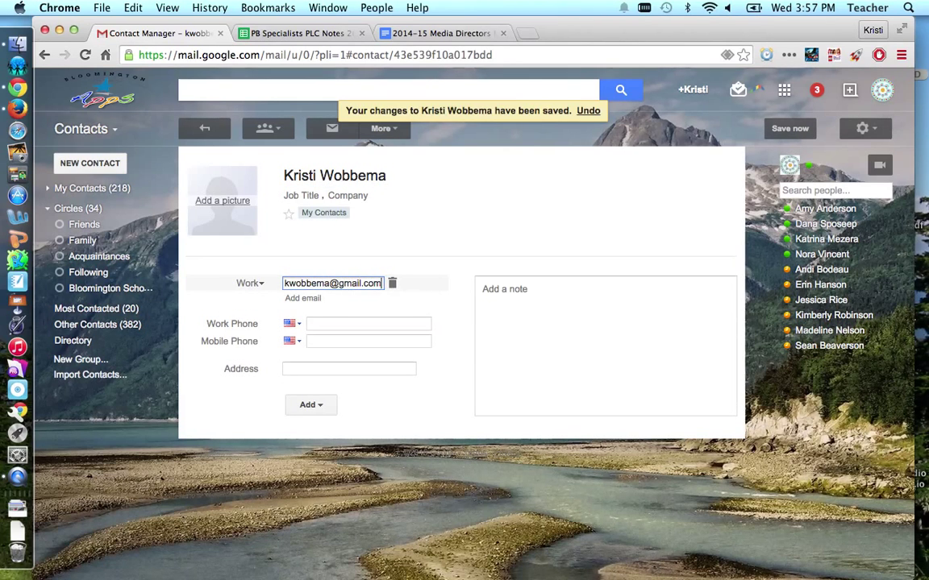
left_click(395, 244)
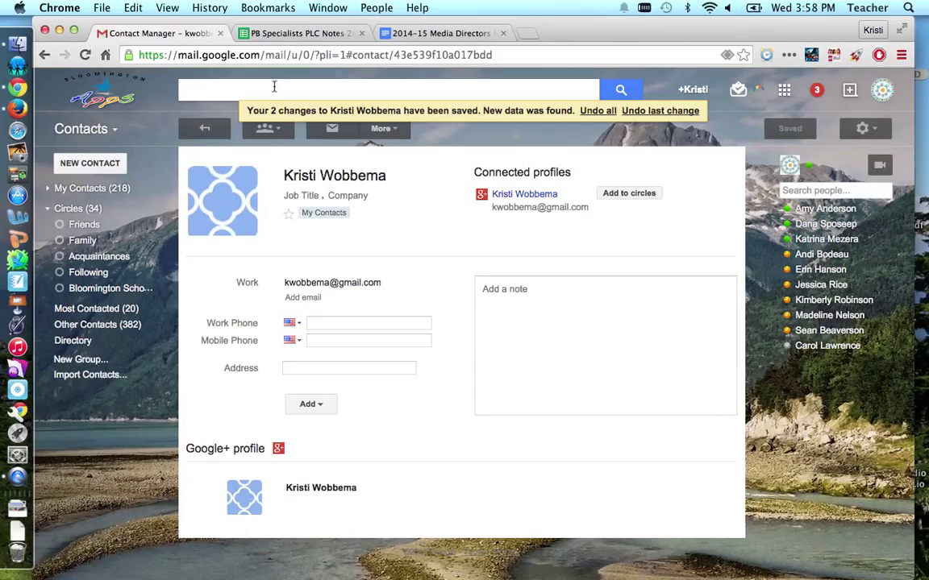
Search contacts by the new contact's surname and select the result
type("wobbema")
key("Return")
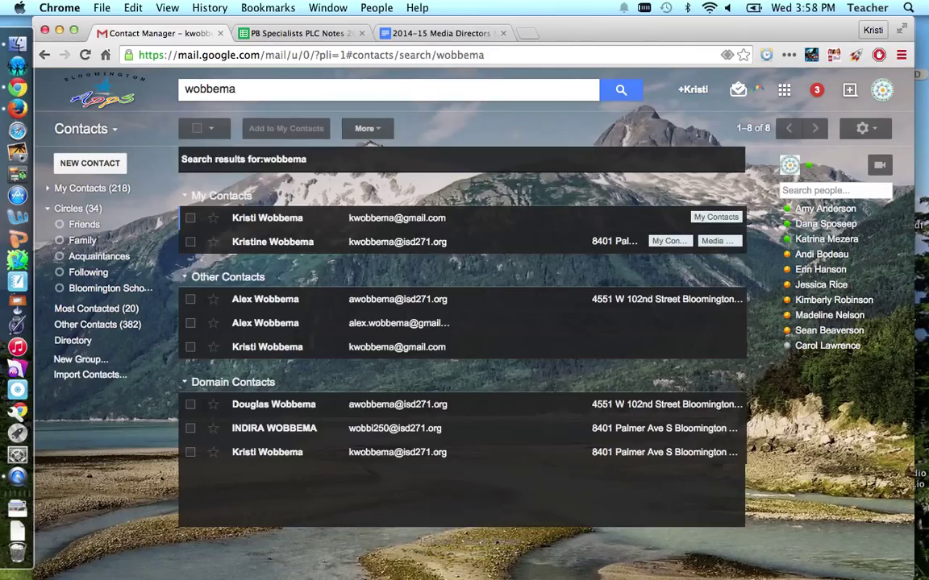
left_click(191, 219)
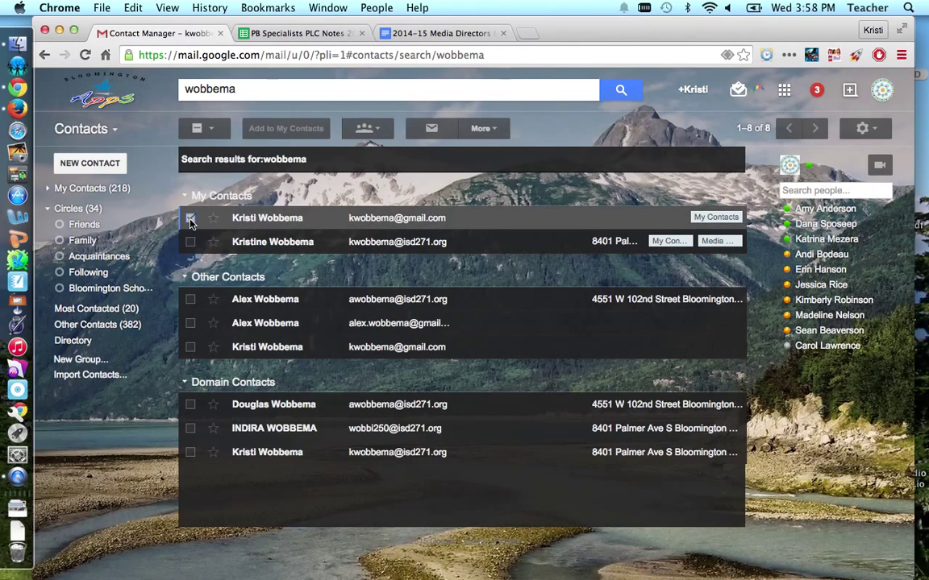
Create the group '2014-15 Parents' containing the selected contact
left_click(379, 129)
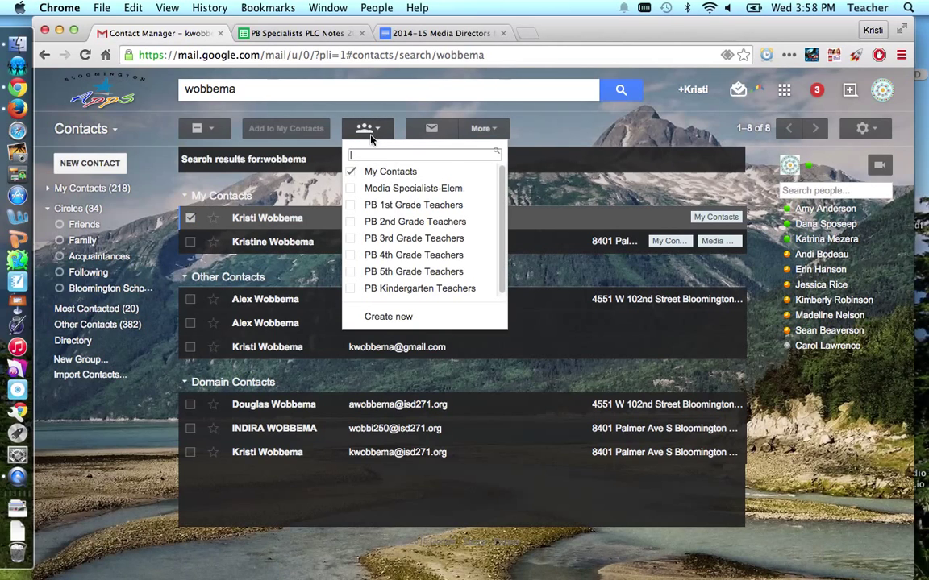
left_click(388, 317)
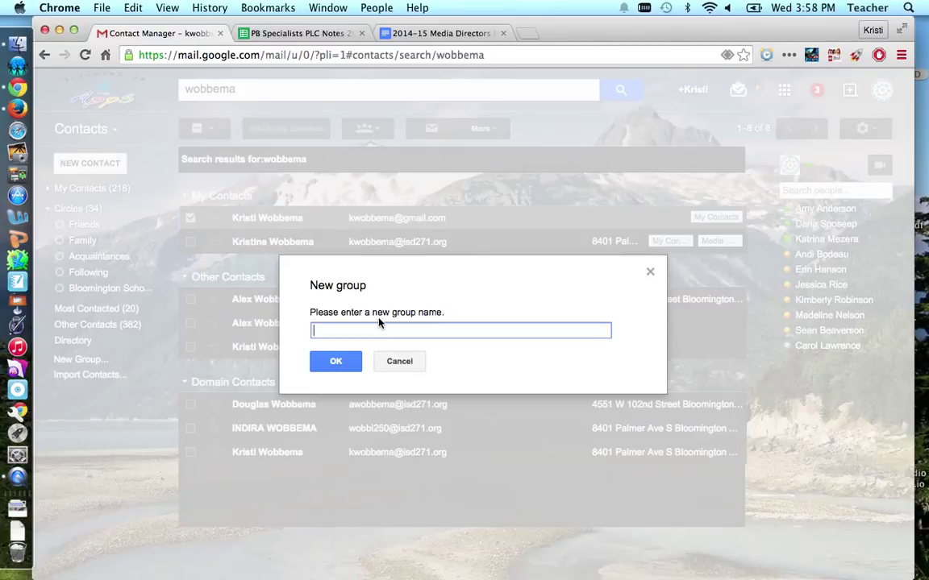
type("2014-15 Parents")
left_click(336, 362)
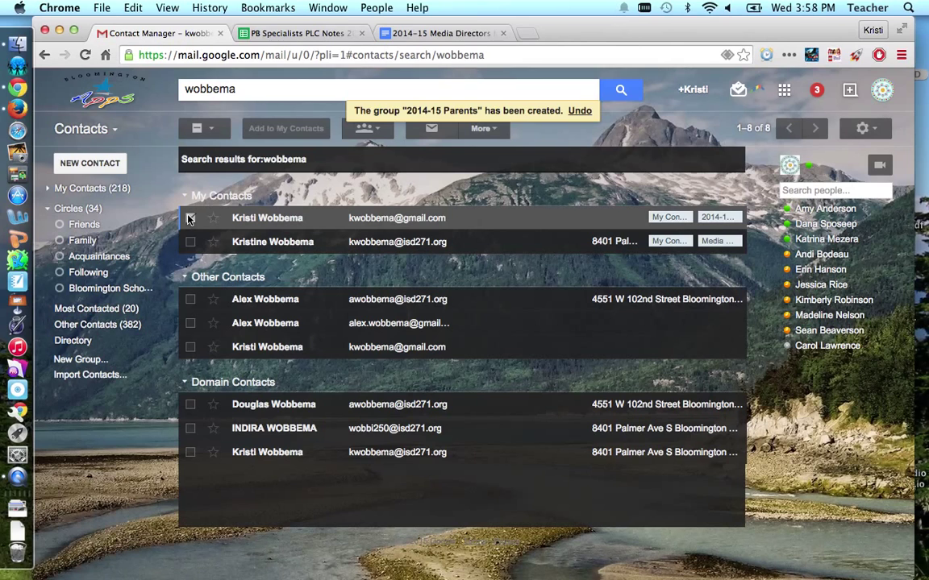
Open the 2014-15 Parents group and add two more parents by their isd271.org addresses
left_click(48, 191)
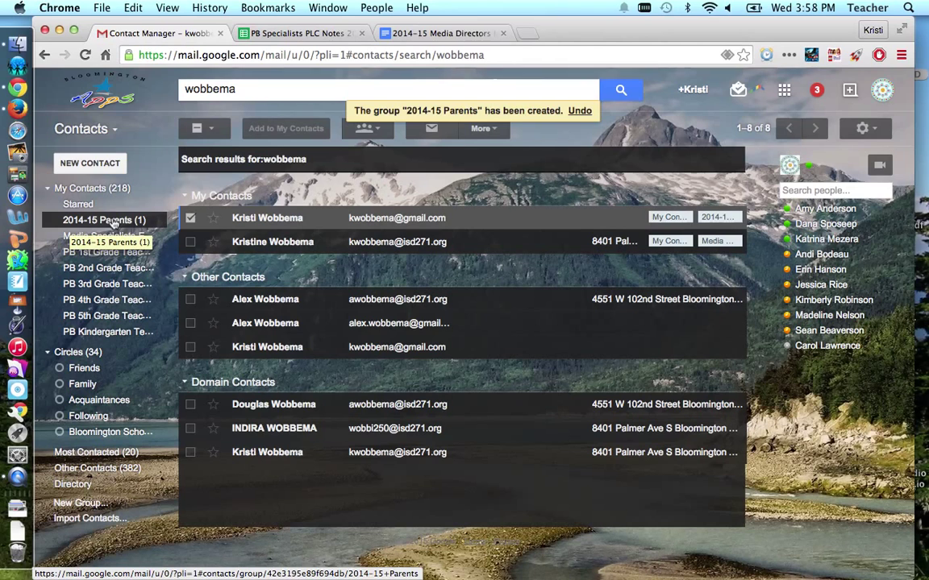
left_click(114, 223)
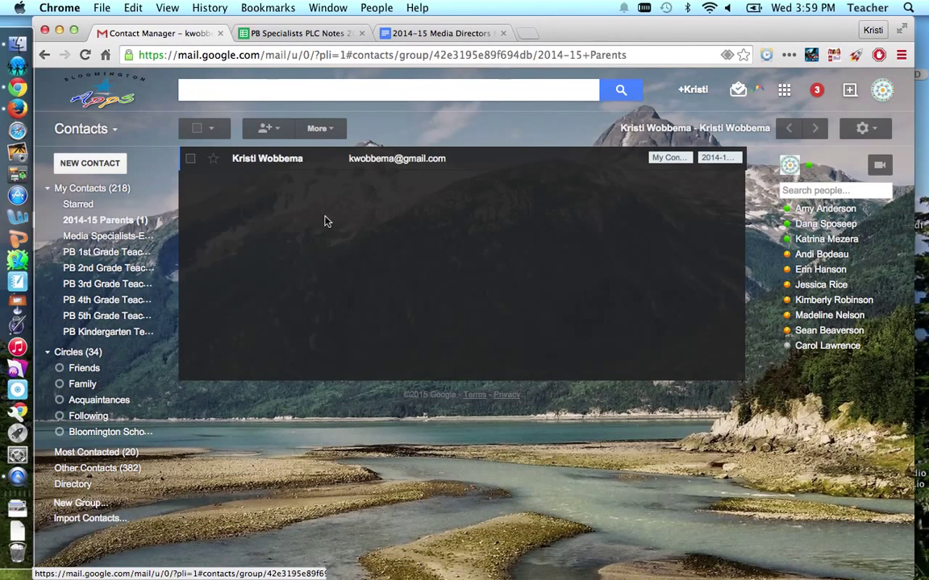
left_click(275, 129)
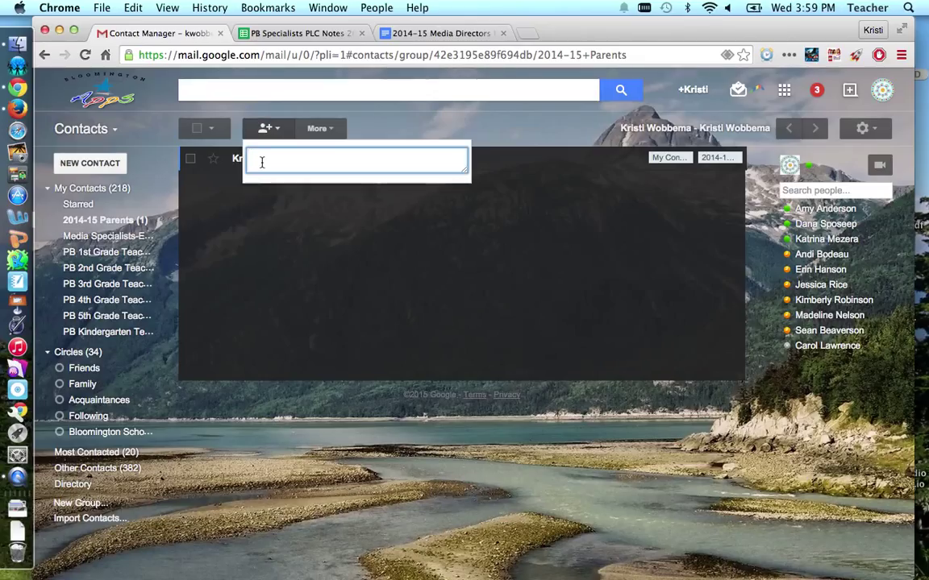
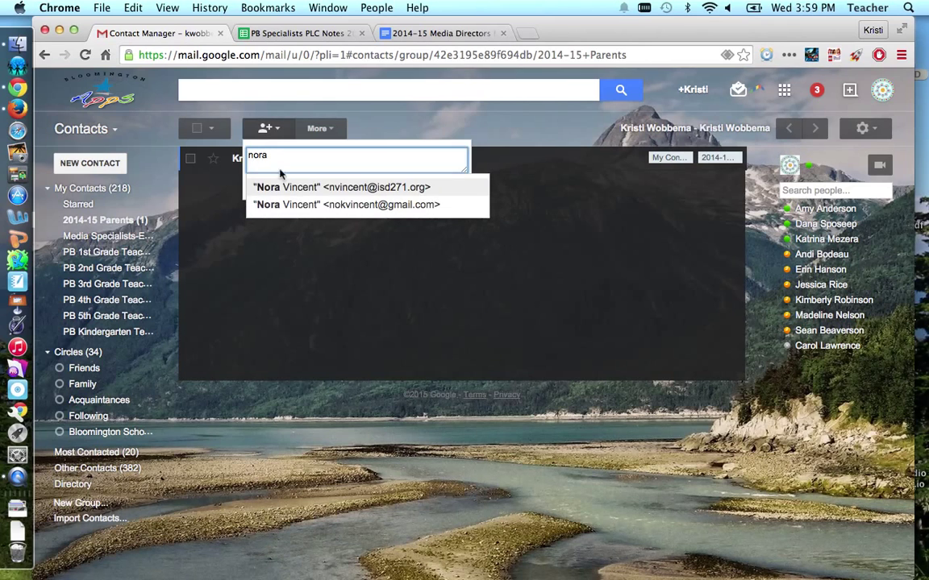
left_click(343, 187)
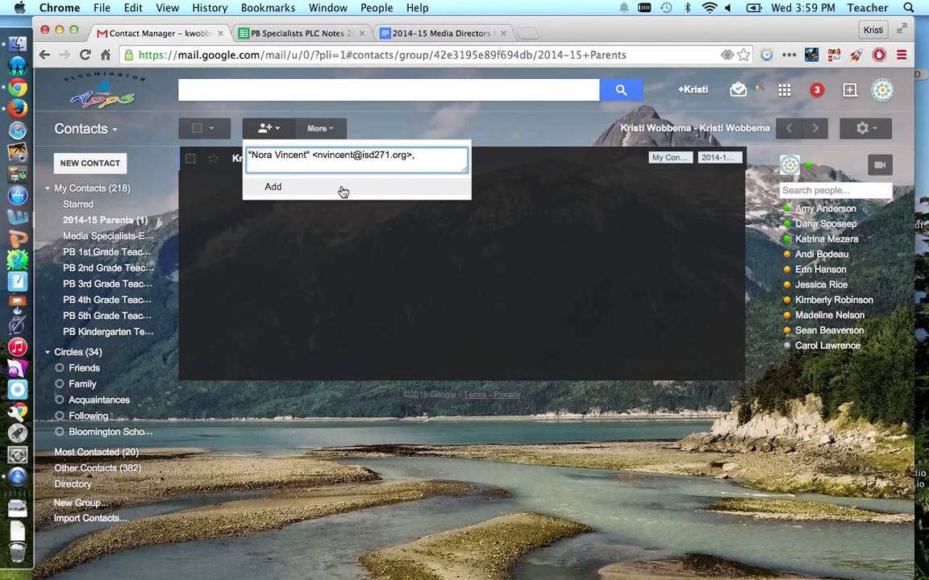
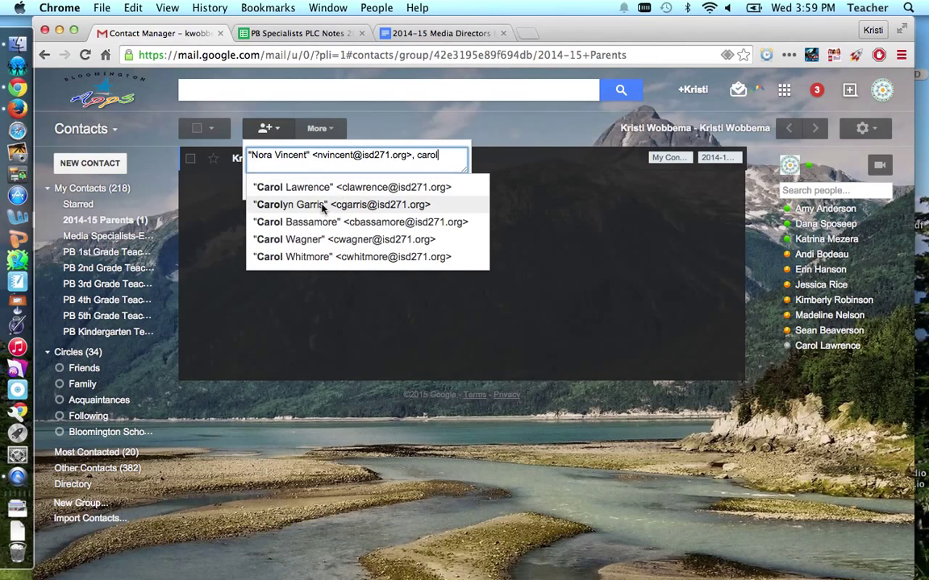
left_click(345, 188)
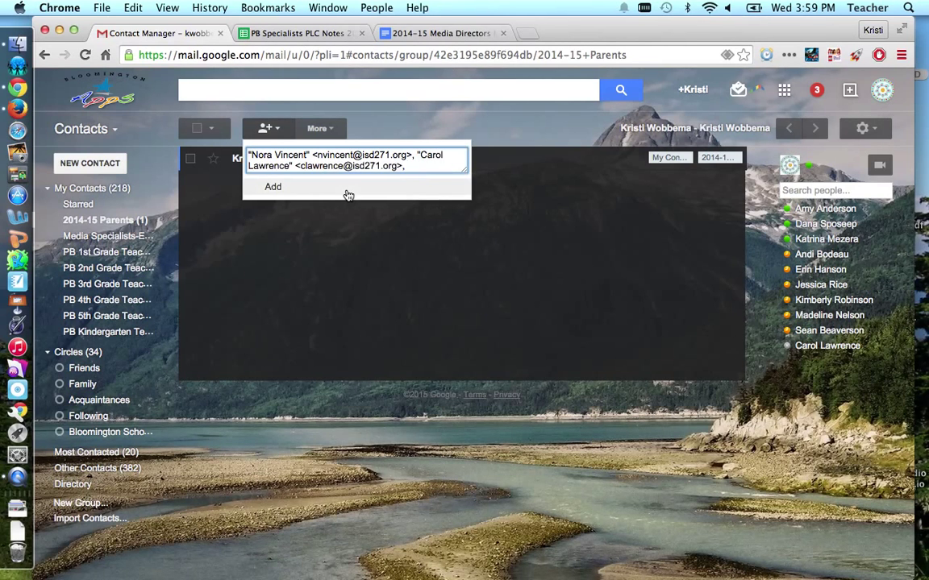
left_click(292, 191)
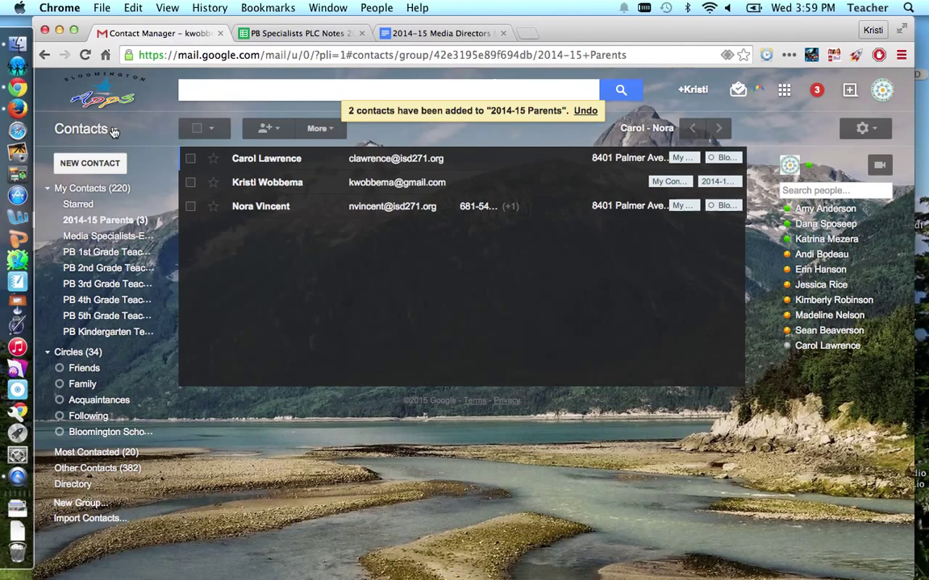
Back in Mail, compose a new message addressed to the 2014-15 Parents group
left_click(114, 131)
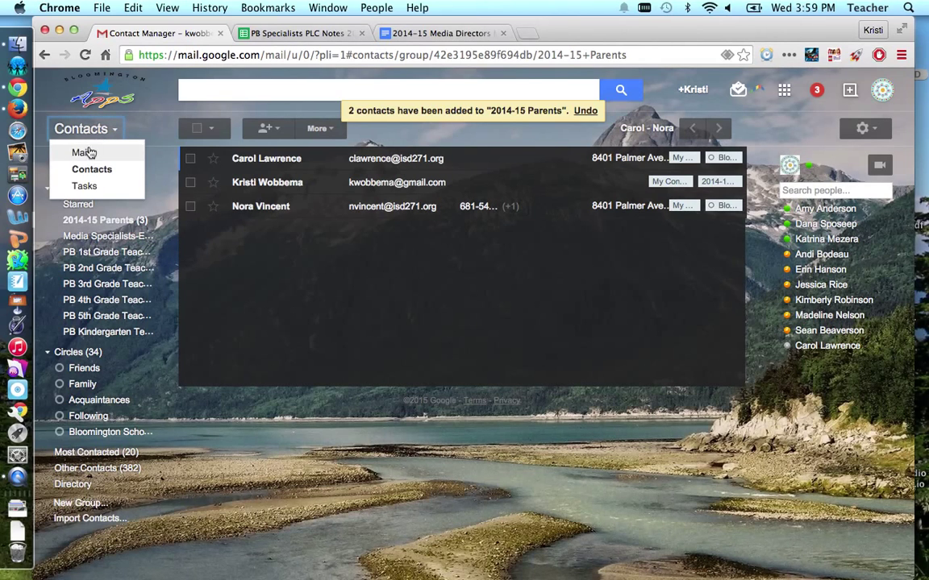
left_click(85, 152)
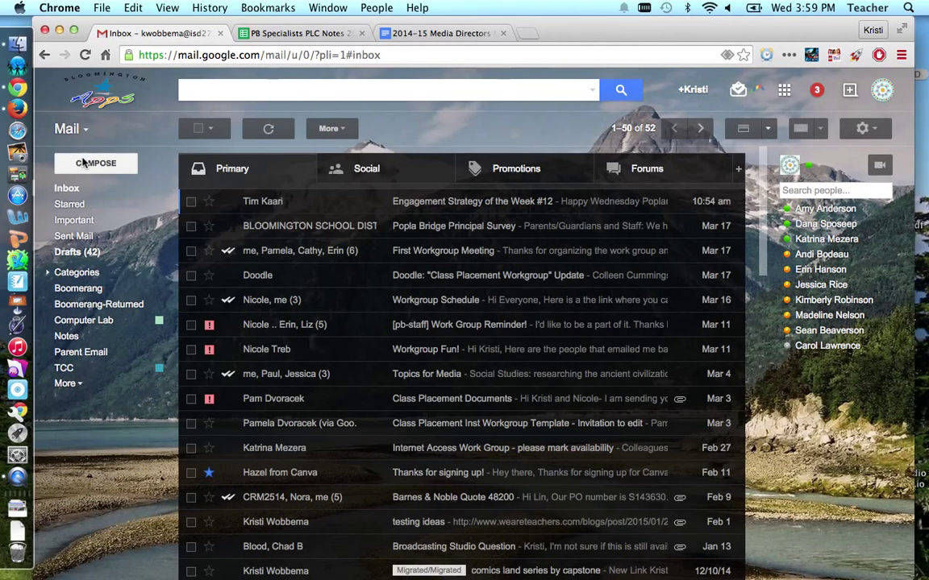
left_click(83, 165)
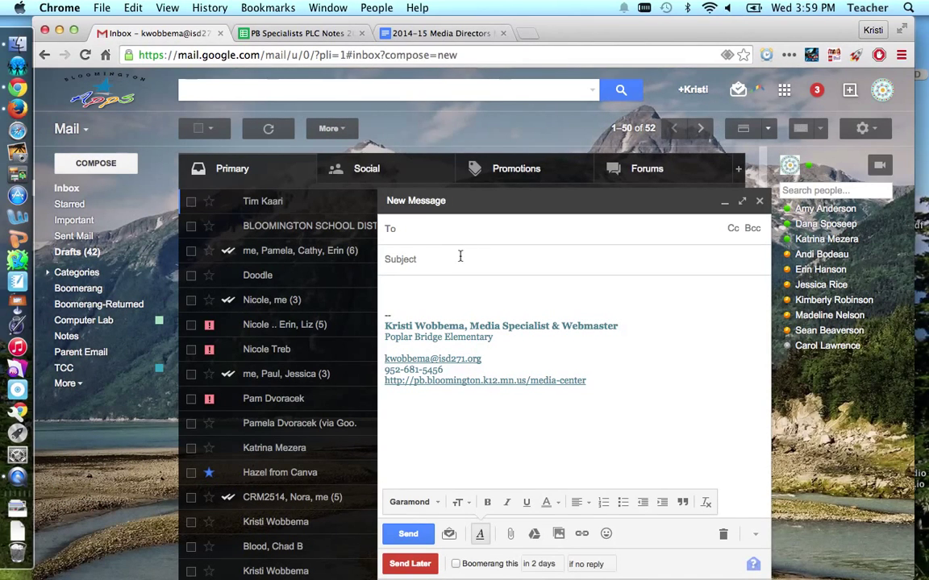
type("2014")
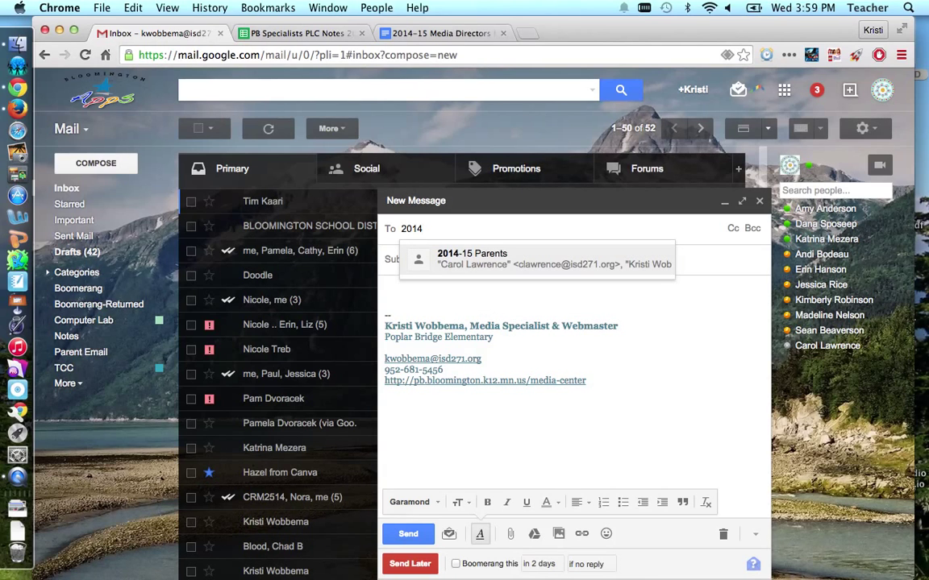
left_click(474, 258)
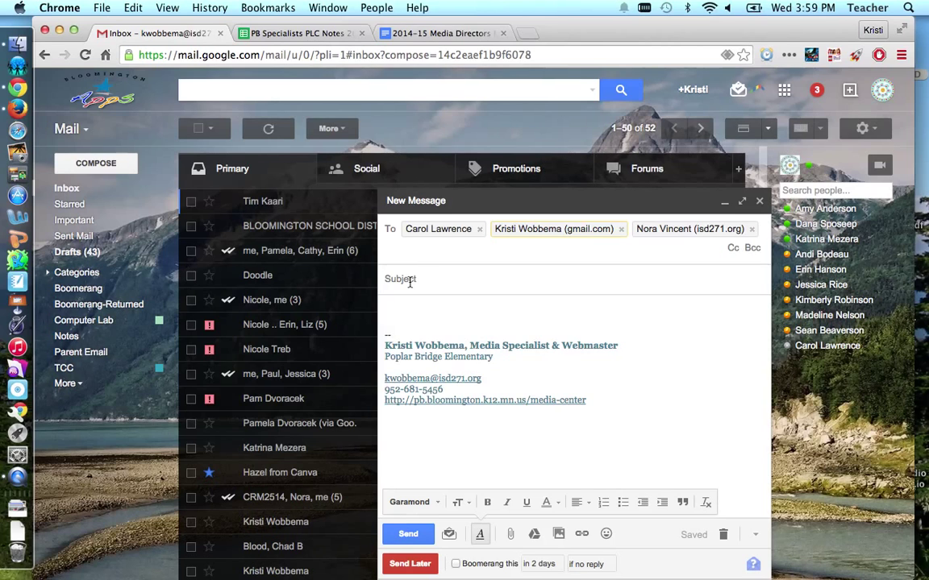
left_click(403, 304)
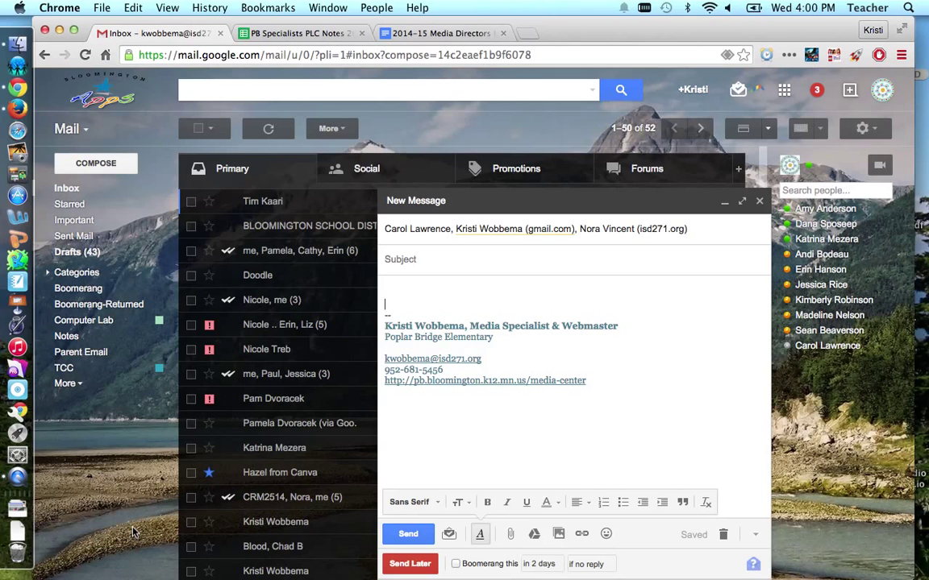
Switch to Contacts, closing the unsent 2014-15 Parents draft
left_click(76, 129)
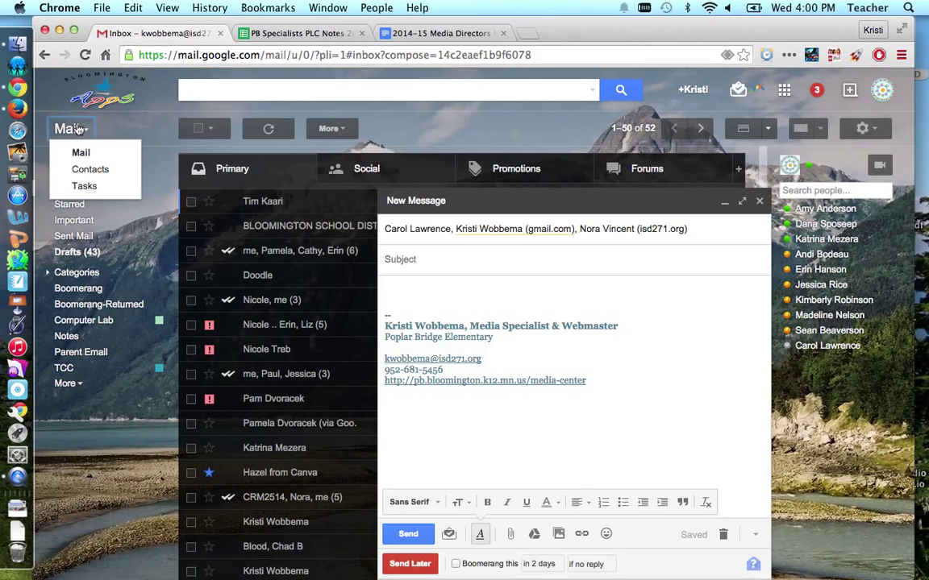
left_click(87, 169)
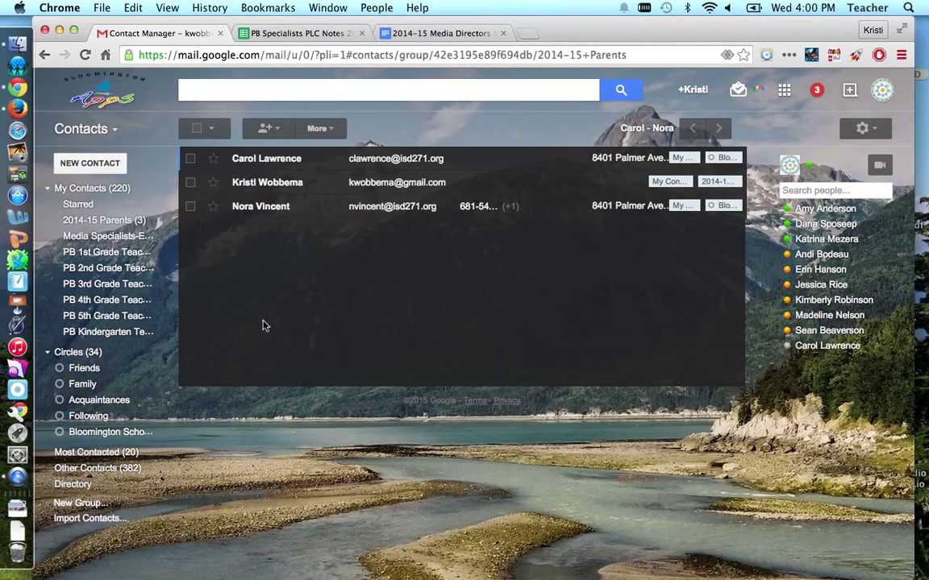
left_click(760, 200)
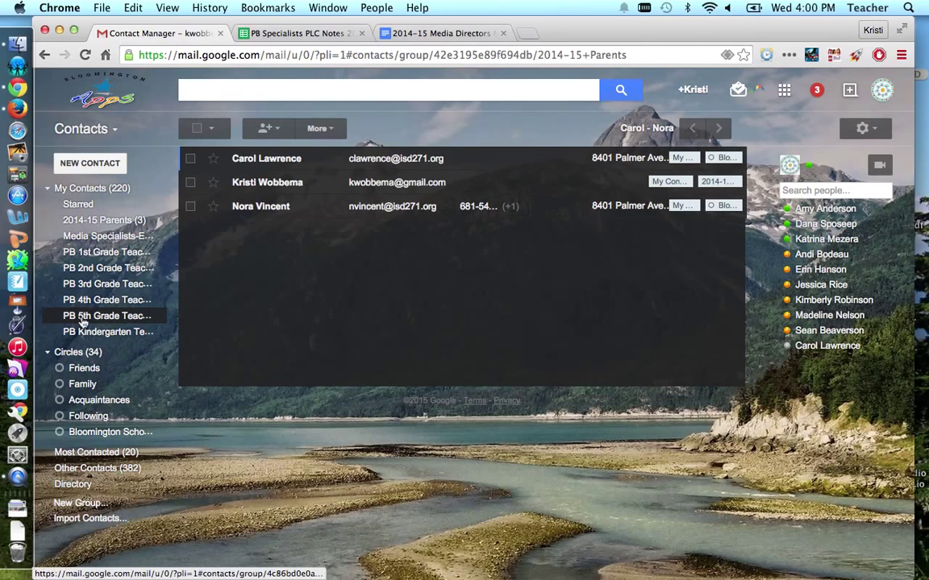
Return to Mail and compose a message addressed to PB 5th Grade Teachers
left_click(79, 129)
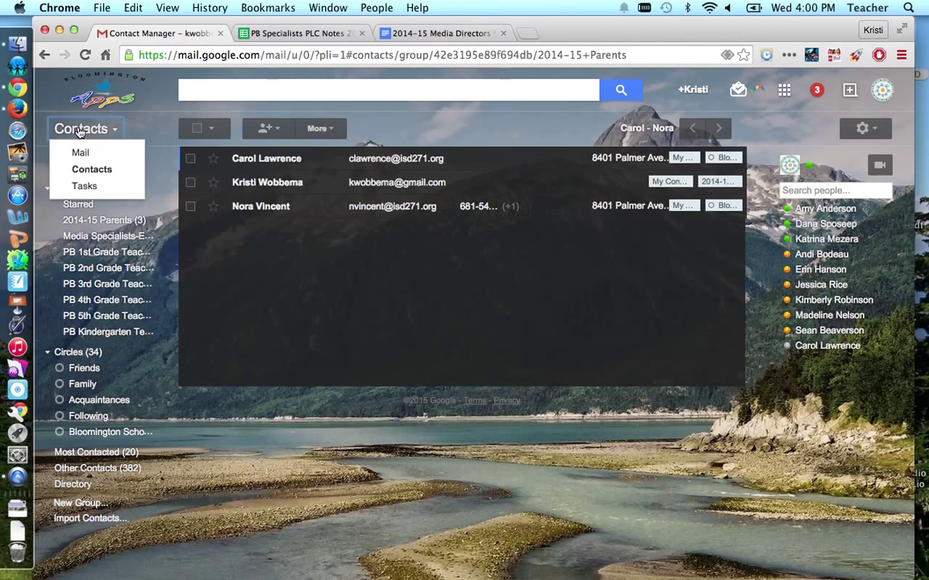
left_click(89, 153)
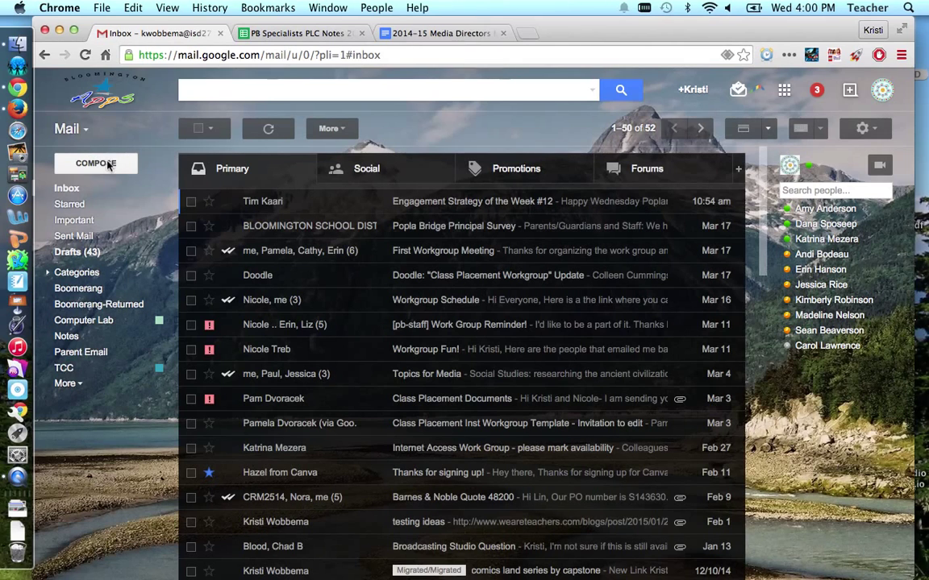
left_click(109, 165)
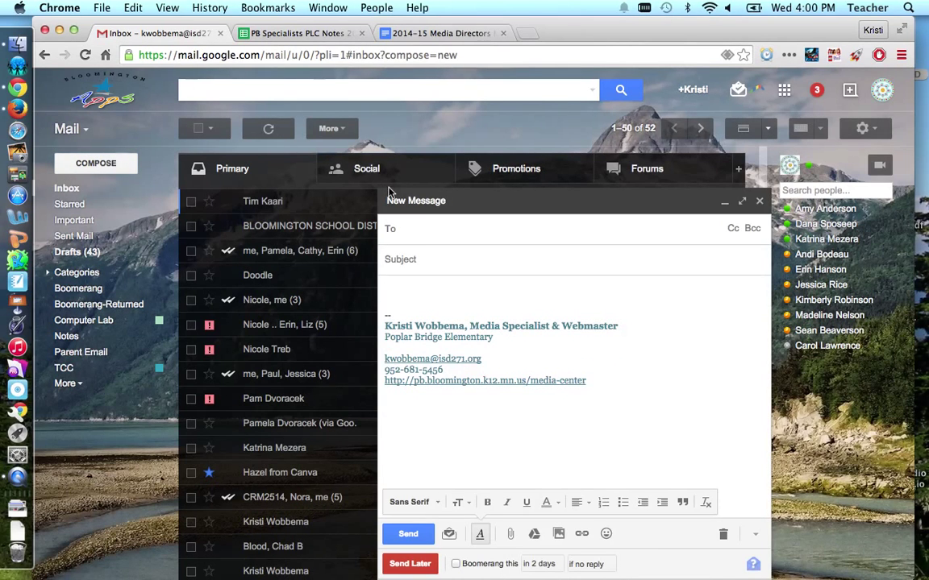
type("PB 5")
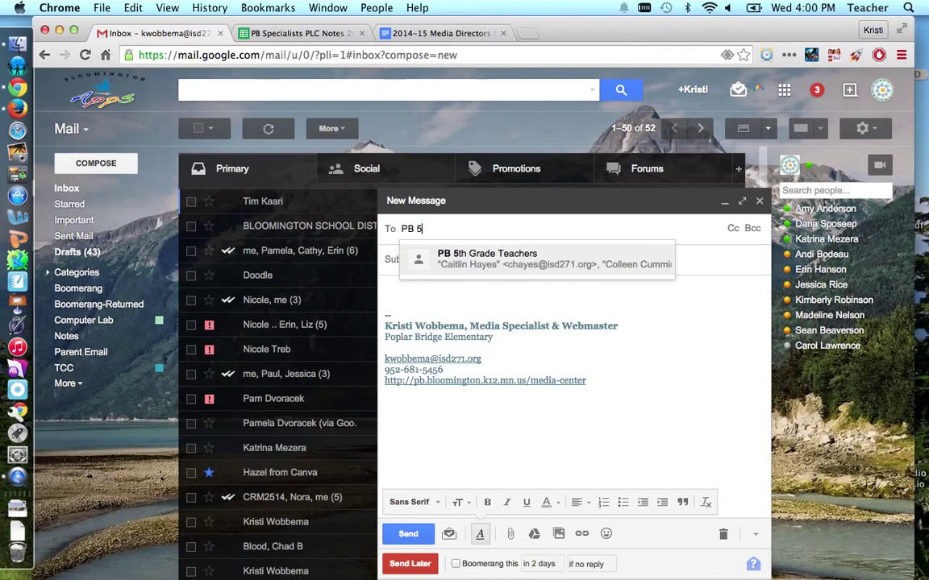
left_click(485, 261)
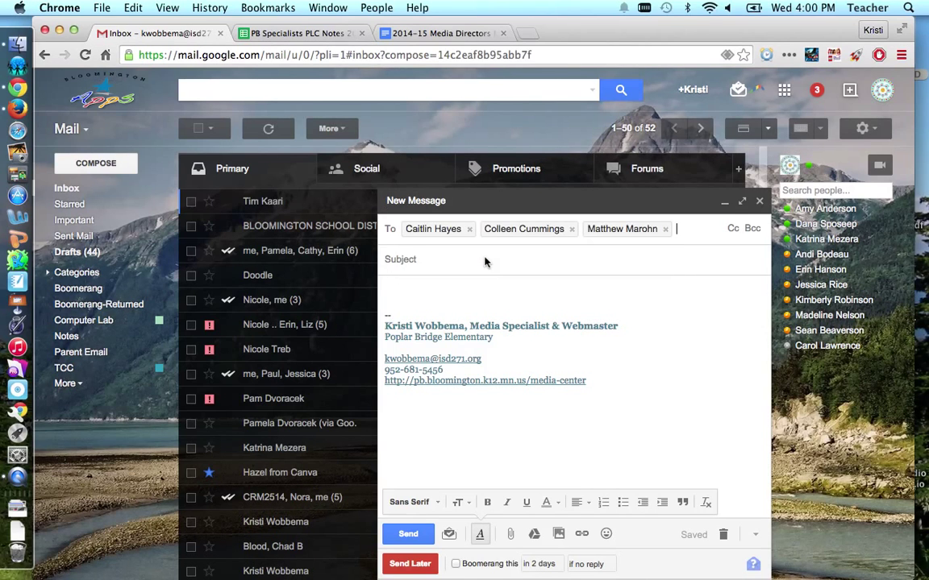